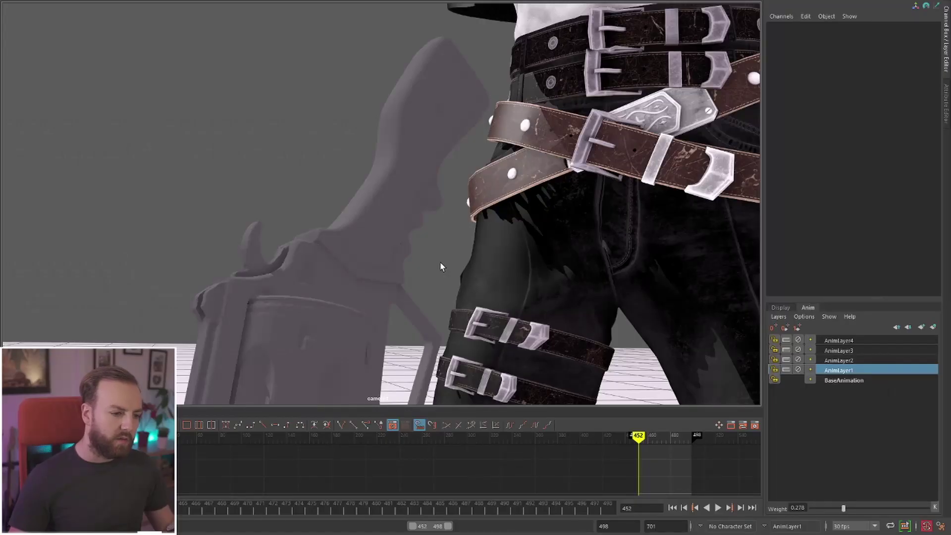
Play back frames 452 to 498 repeatedly to examine how the hand grabs the gun.
key("alt+v")
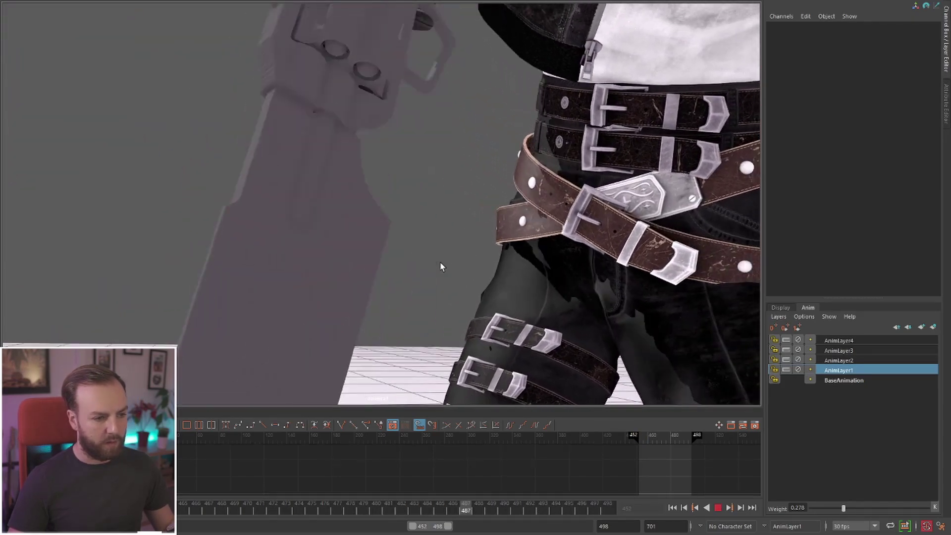
key("alt+v")
key("alt+v")
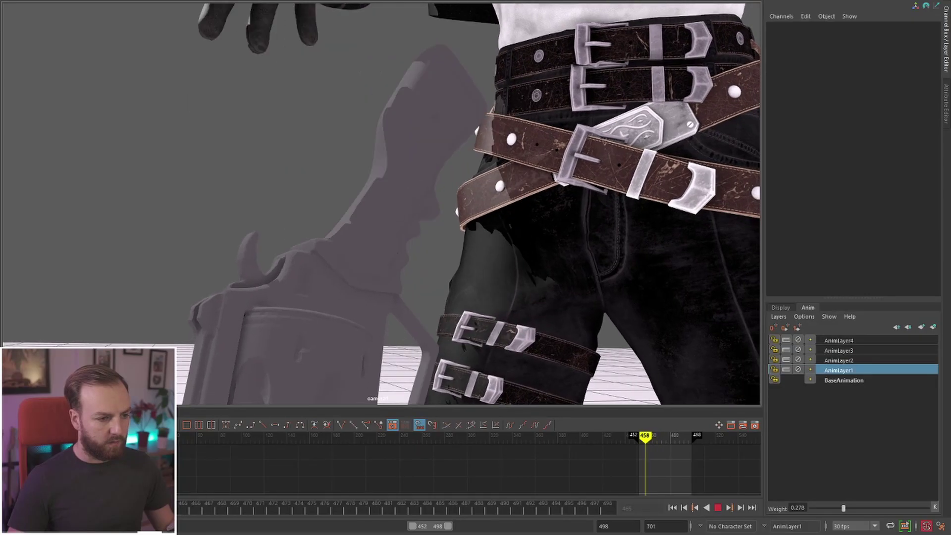
left_click_drag(212, 516, 94, 516)
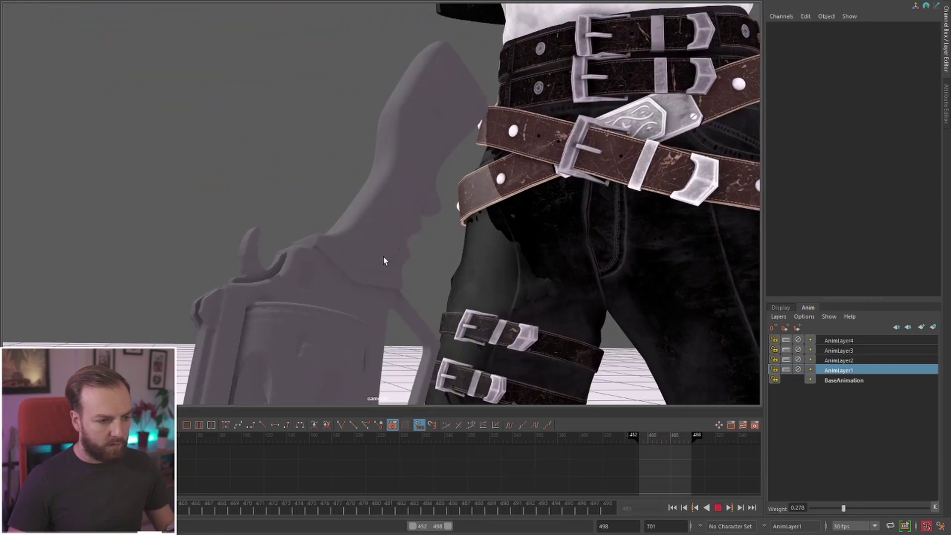
key("Escape")
key("alt+v")
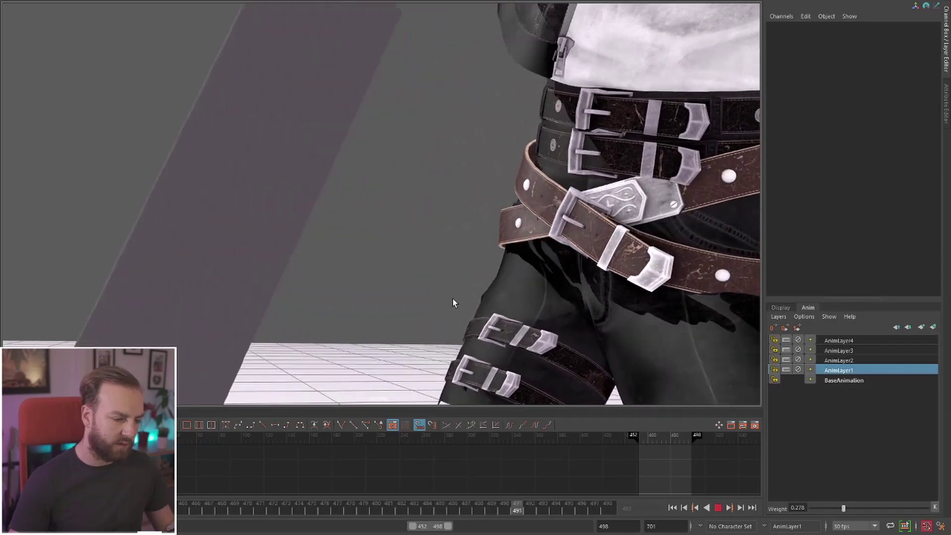
Compare playback from frame 452 with AnimLayer1 muted and with it unmuted.
left_click(672, 508)
left_click(799, 370)
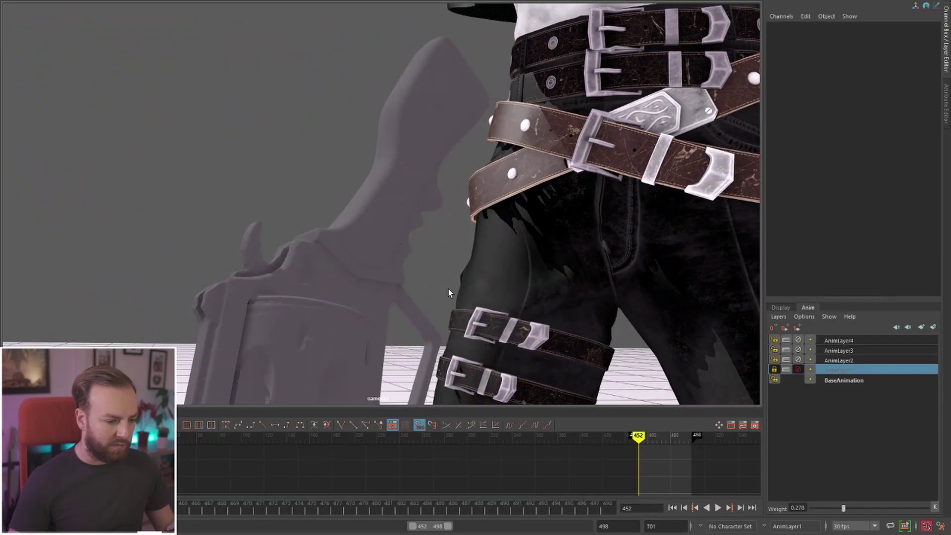
key("alt+v")
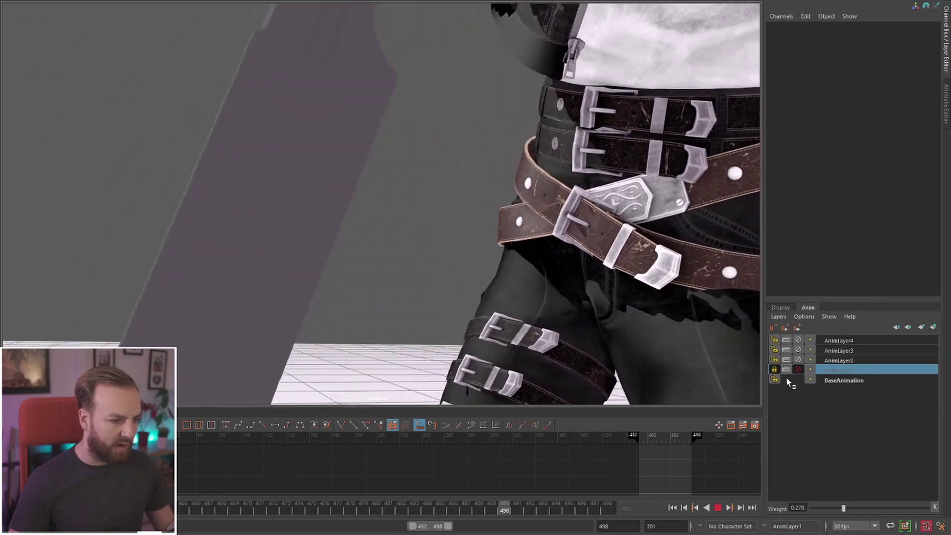
key("alt+v")
left_click(798, 371)
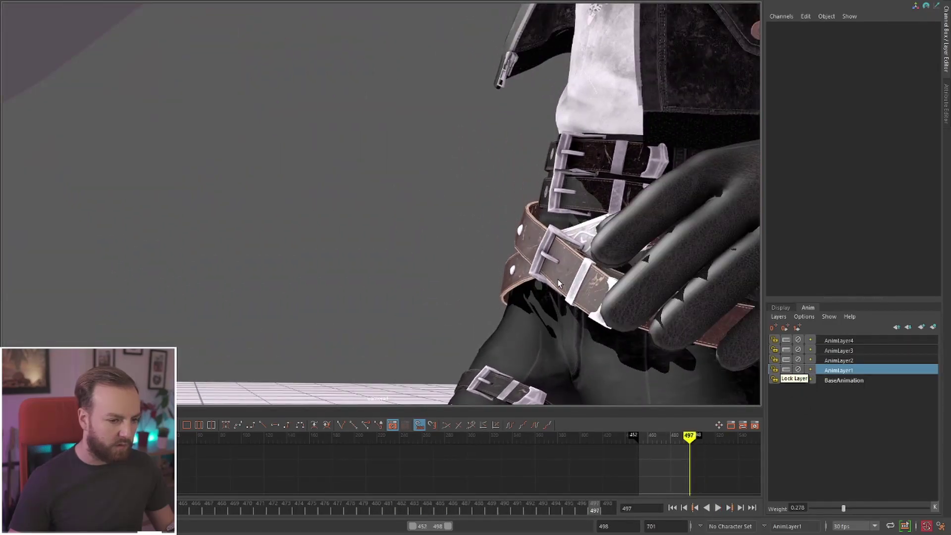
key("alt+v")
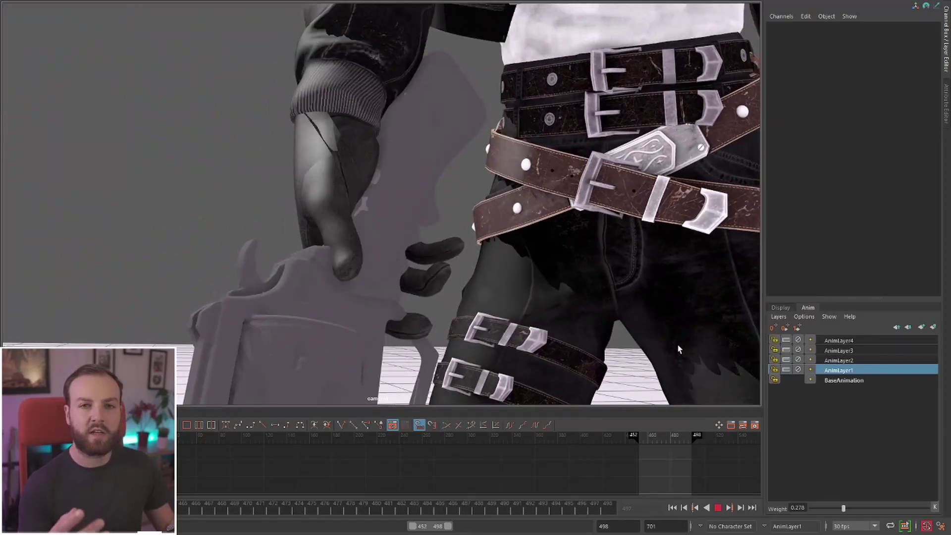
key("Escape")
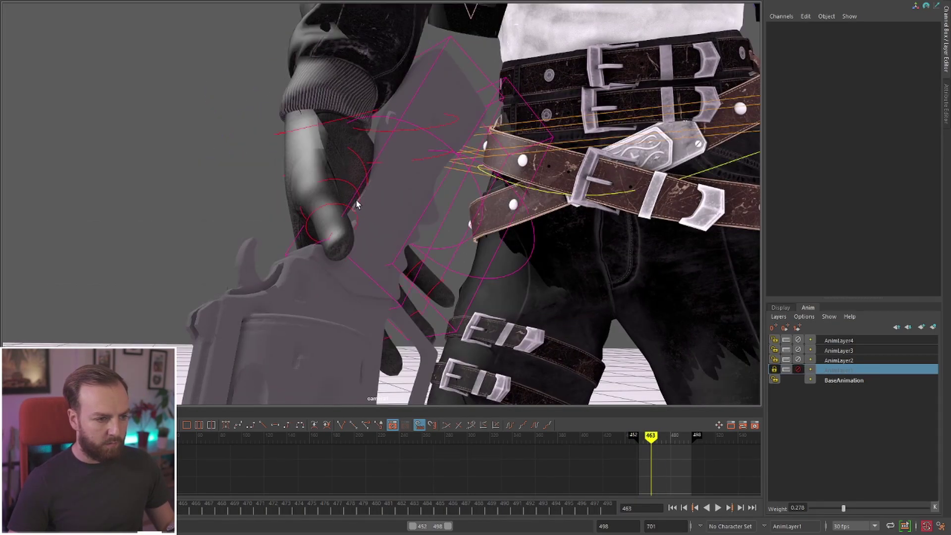
Show the rig controls and select the gun root control squall_v2:gun_root_ctrl.
key("alt+1")
key("alt+1")
left_click(282, 132)
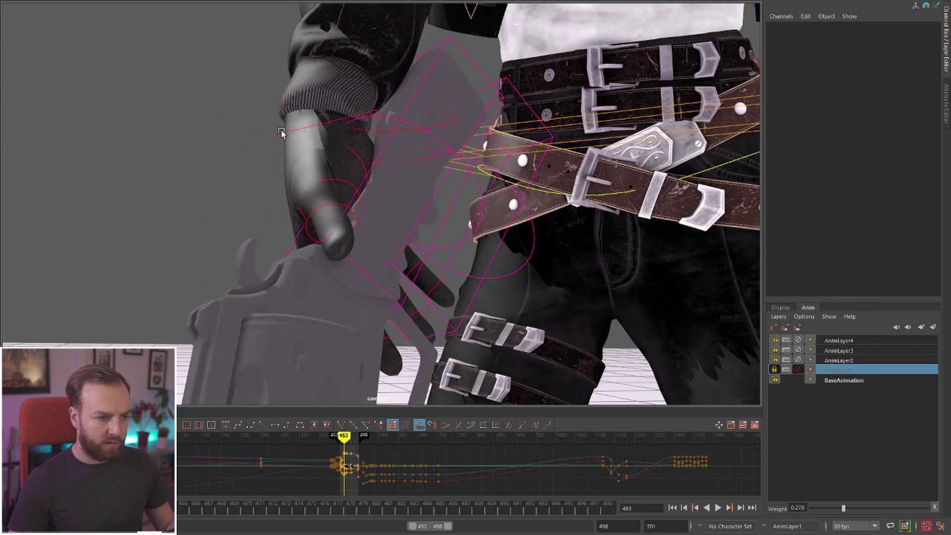
left_click(281, 132)
left_click(459, 50)
Play and scrub the range from frame 452 to examine the gun's motion against the hand with AnimLayer1 muted.
key("alt+v")
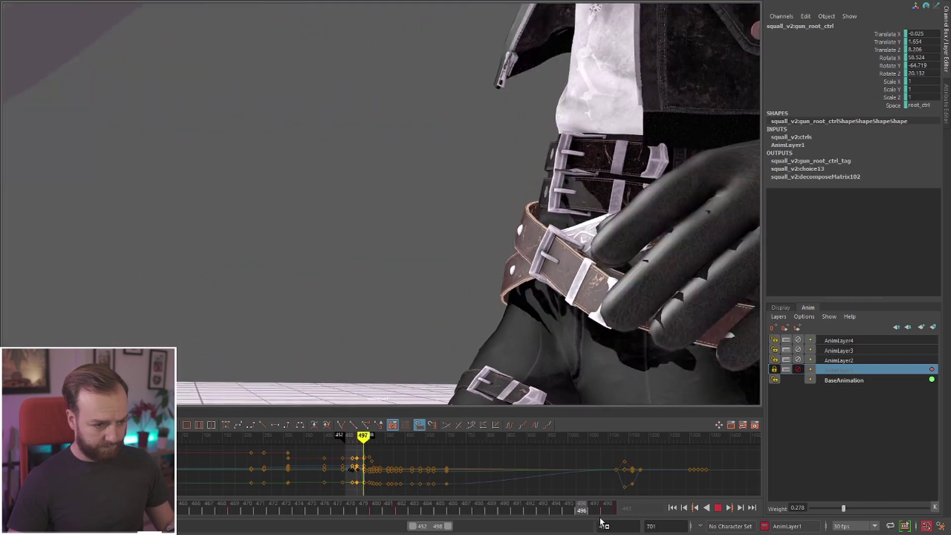
left_click_drag(600, 518, 573, 505)
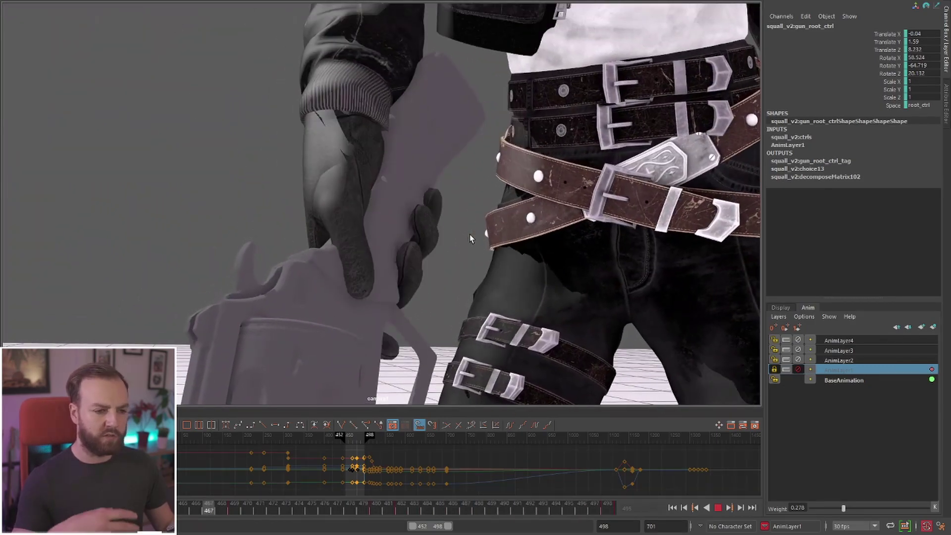
key("alt+v")
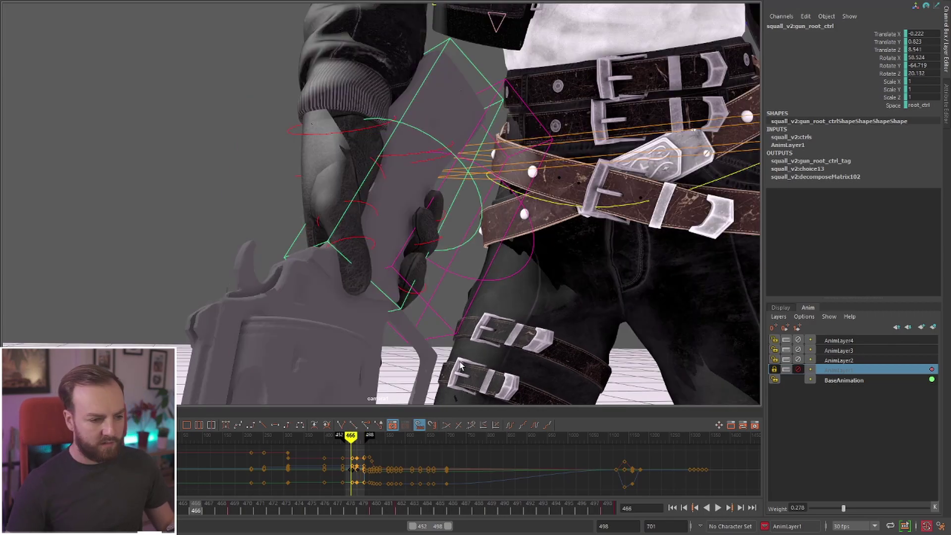
left_click_drag(191, 510, 15, 510)
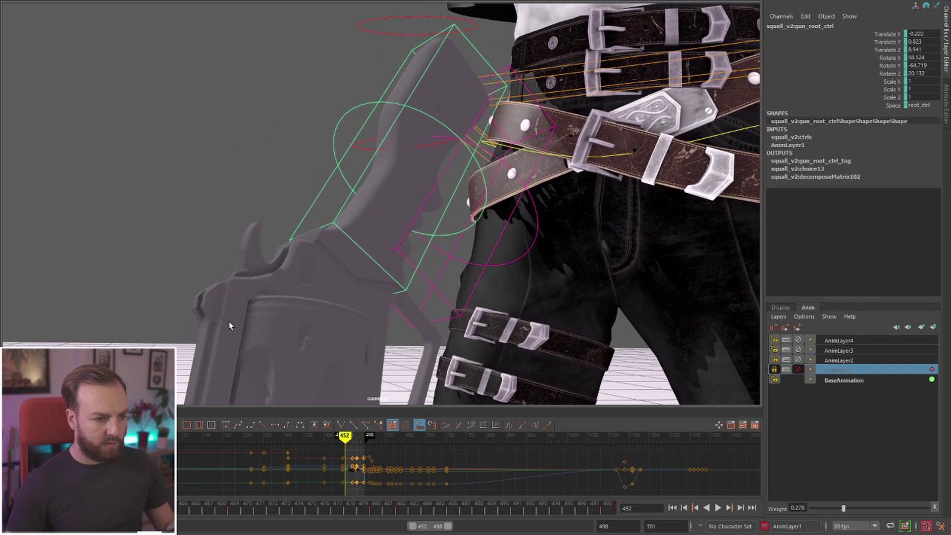
left_click(321, 129)
left_click(332, 181)
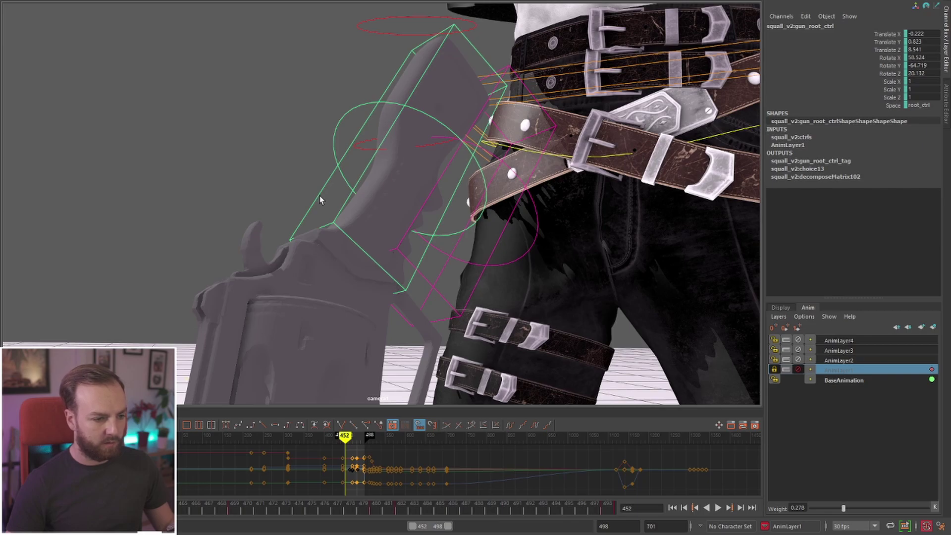
key("alt+v")
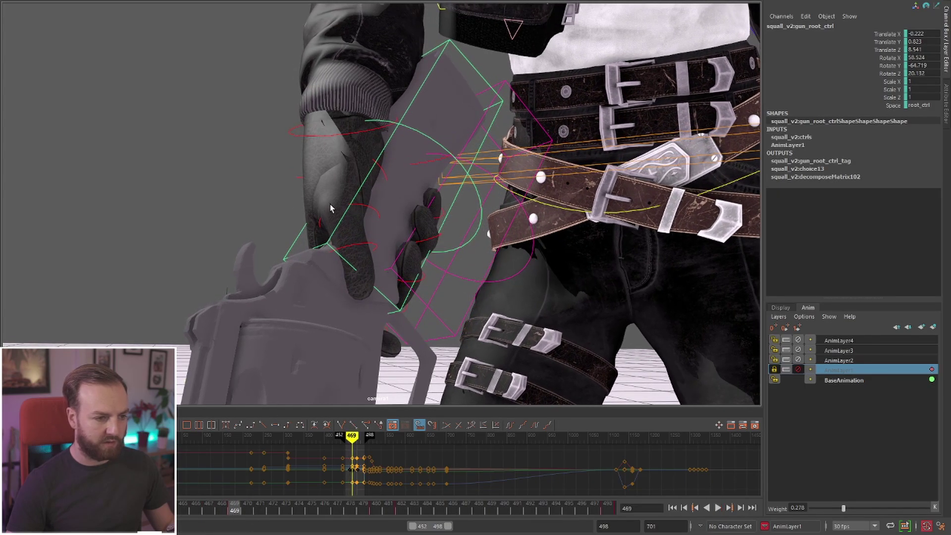
Select squall_v2:gun_root_ctrl together with the right arm IK control squall_v2:r_arm_ik_ctrl at frame 475.
left_click(295, 132)
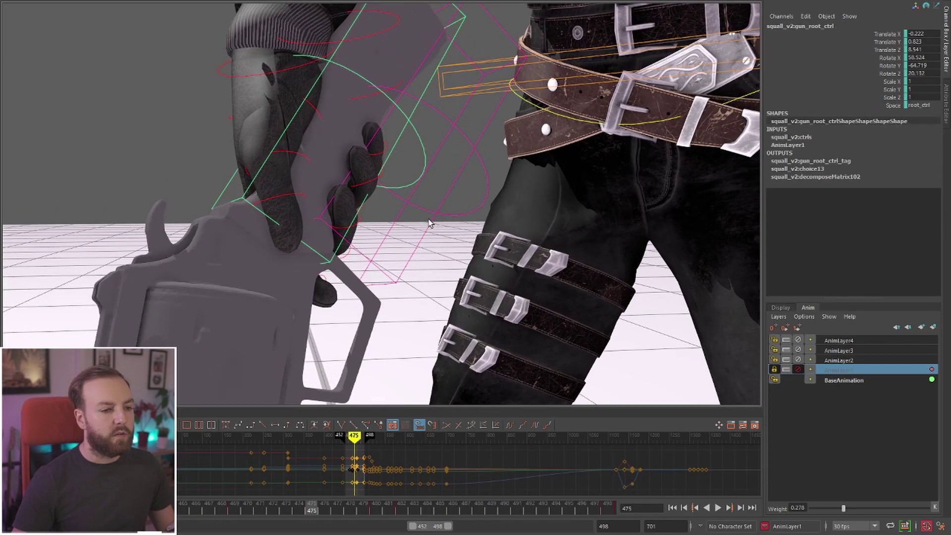
left_click(458, 184)
left_click(488, 186)
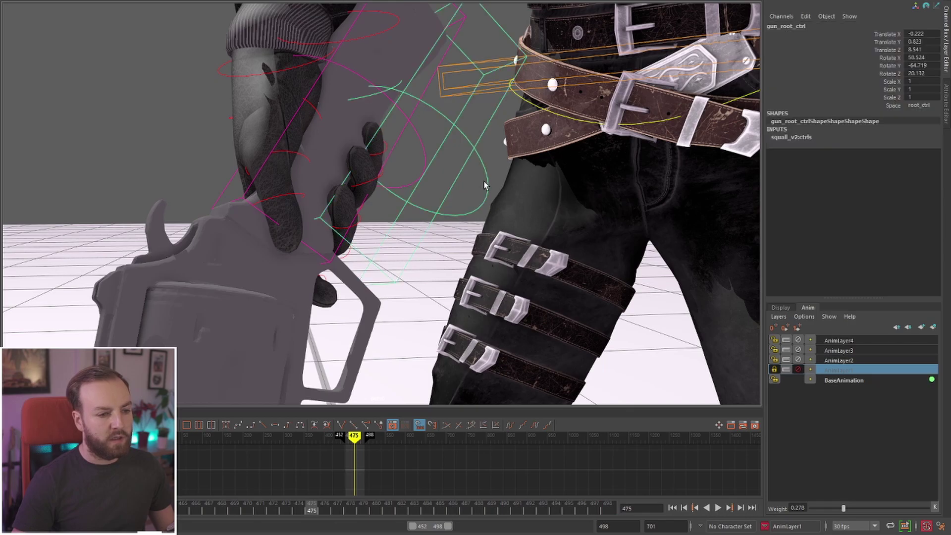
left_click(460, 237)
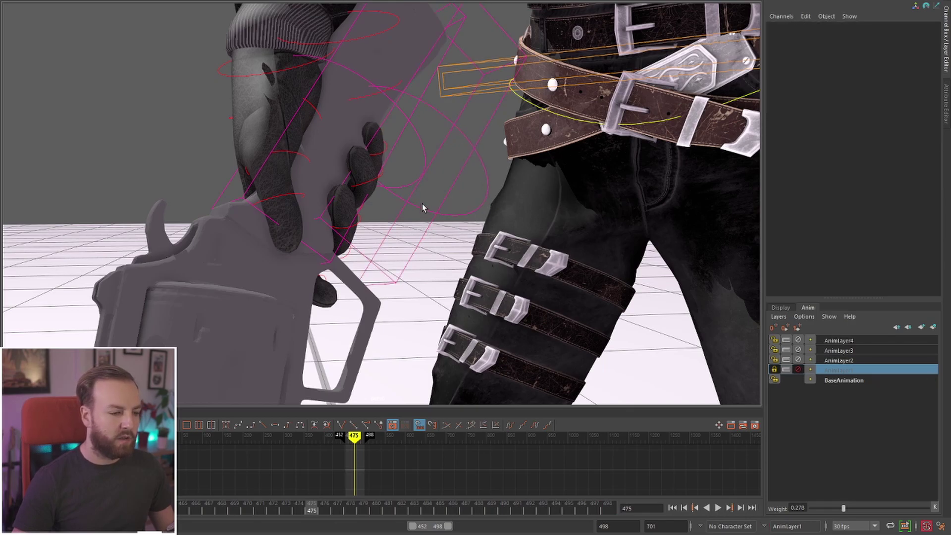
left_click(460, 211)
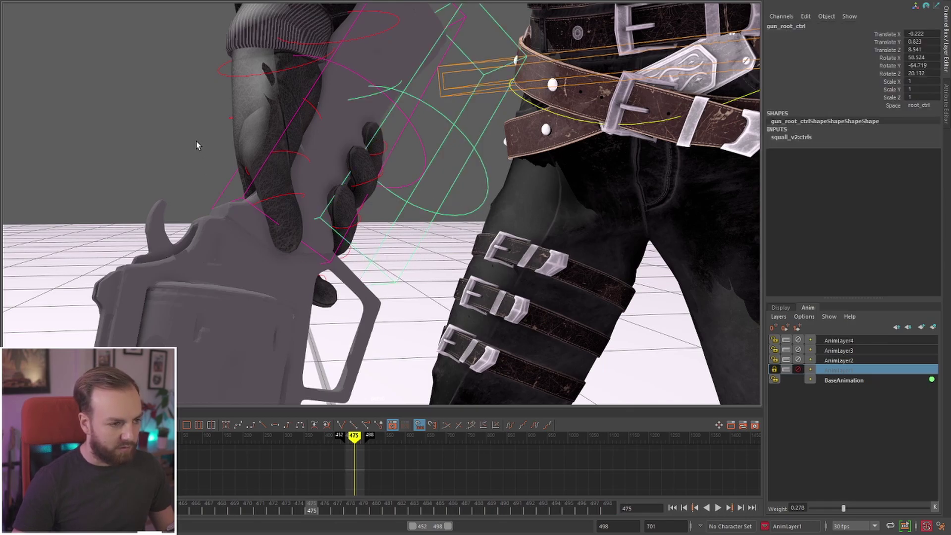
left_click(216, 73)
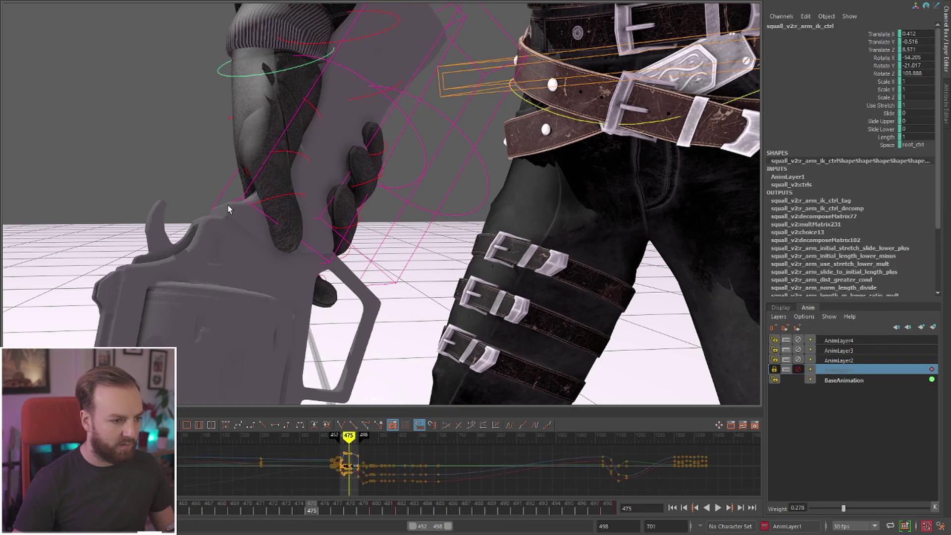
left_click(219, 199)
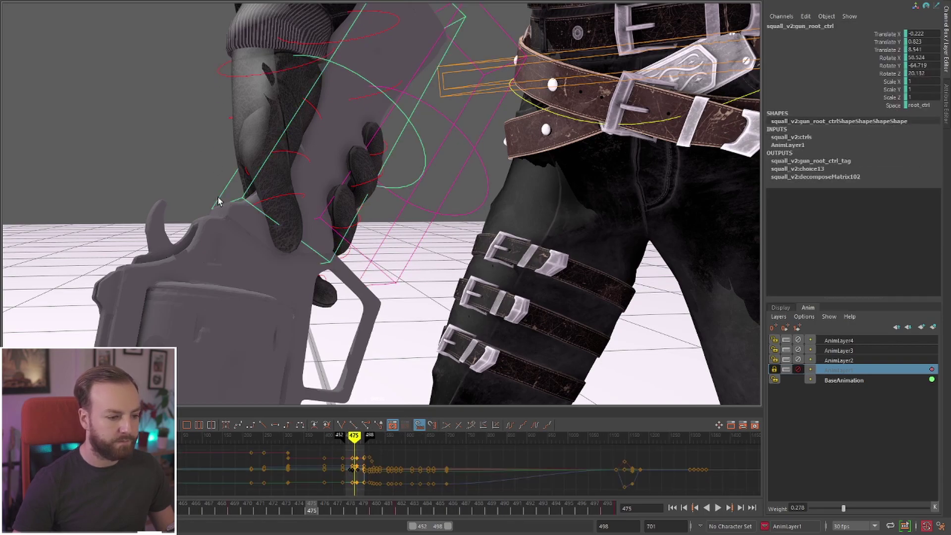
left_click(249, 75, "shift")
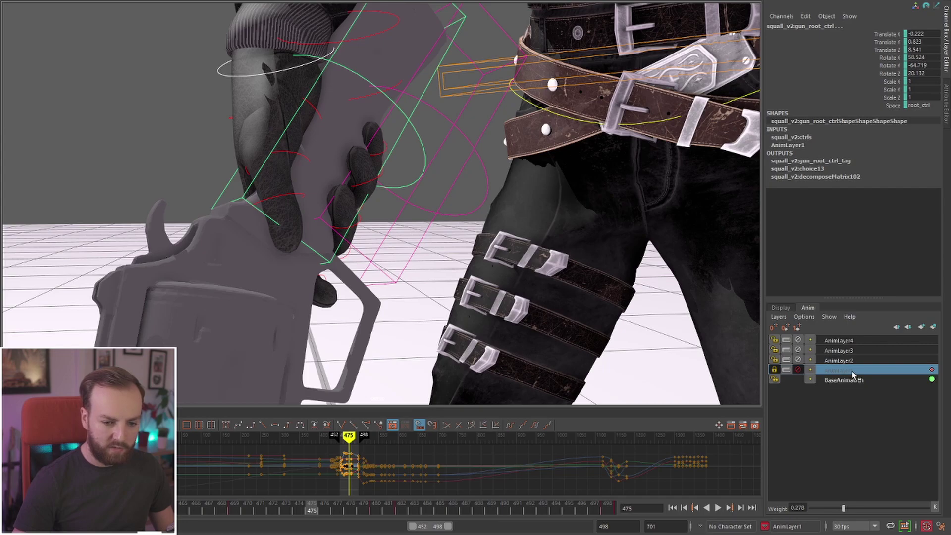
Unlock and unmute AnimLayer1, and set its weight to 1.000.
left_click(772, 370)
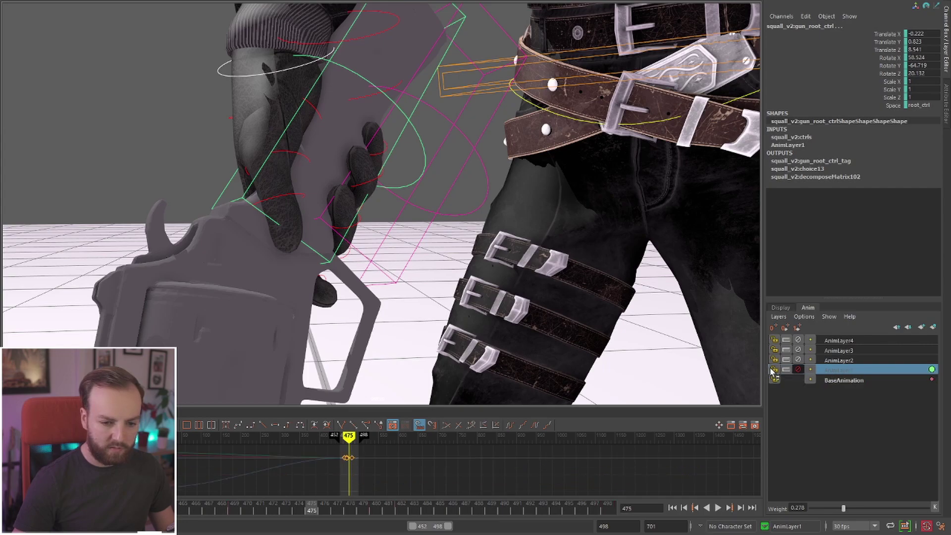
left_click(798, 369)
right_click(857, 370)
mouse_move(873, 345)
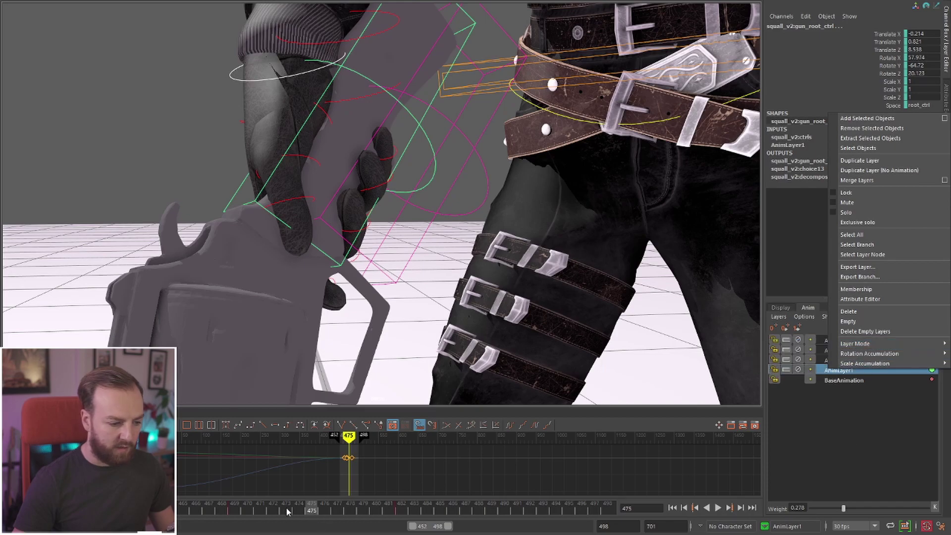
left_click_drag(288, 512, 157, 513)
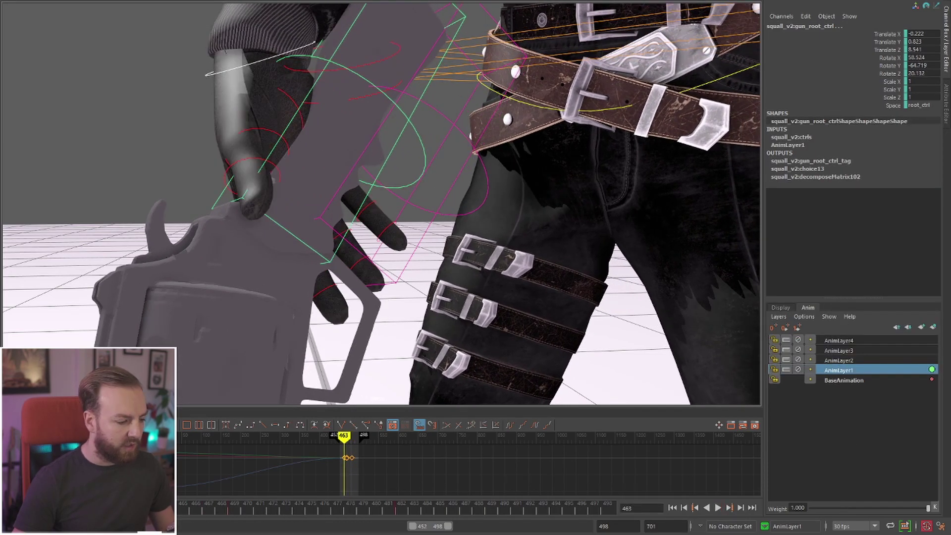
Examine the hand and gun poses on AnimLayer1 at frames 463, 469 and 482.
key("alt+v")
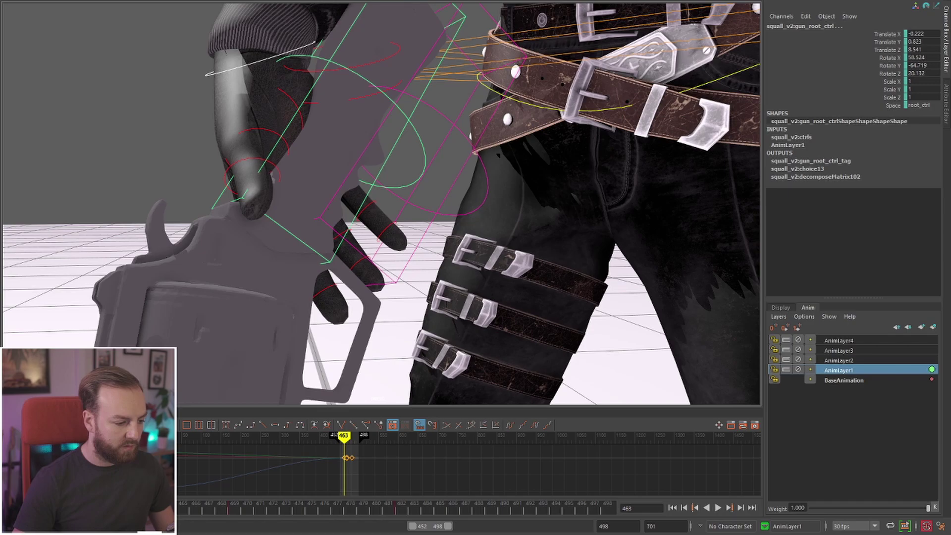
left_click_drag(157, 511, 237, 510)
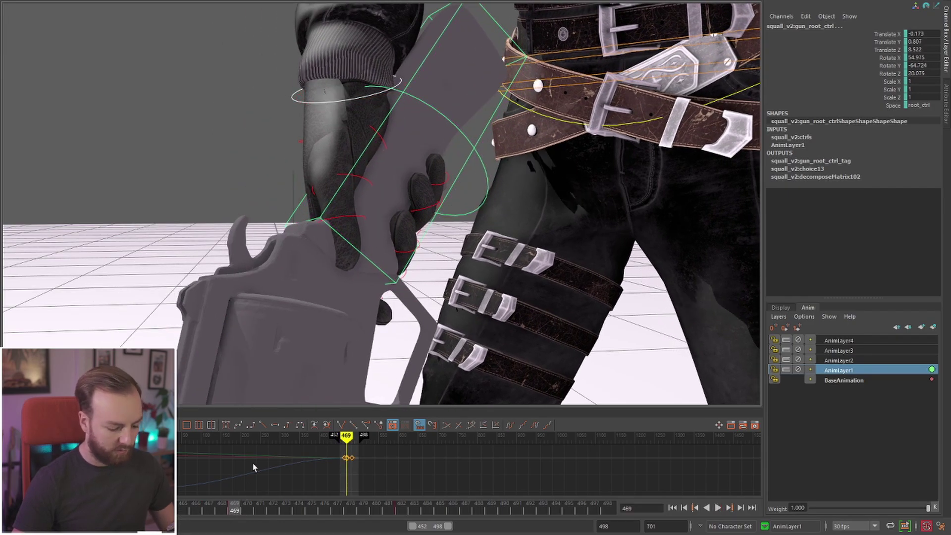
key("comma")
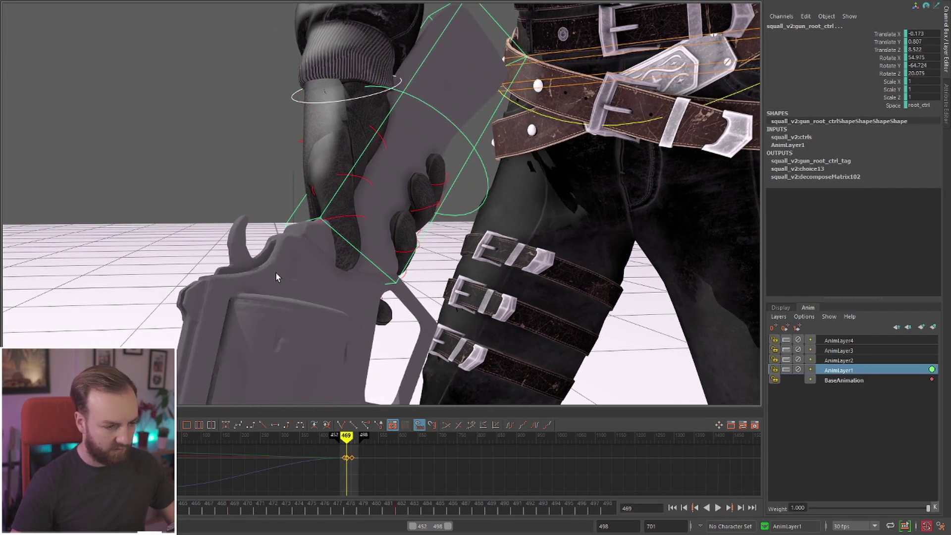
key("period")
key("comma")
key("period")
key("comma")
key("period")
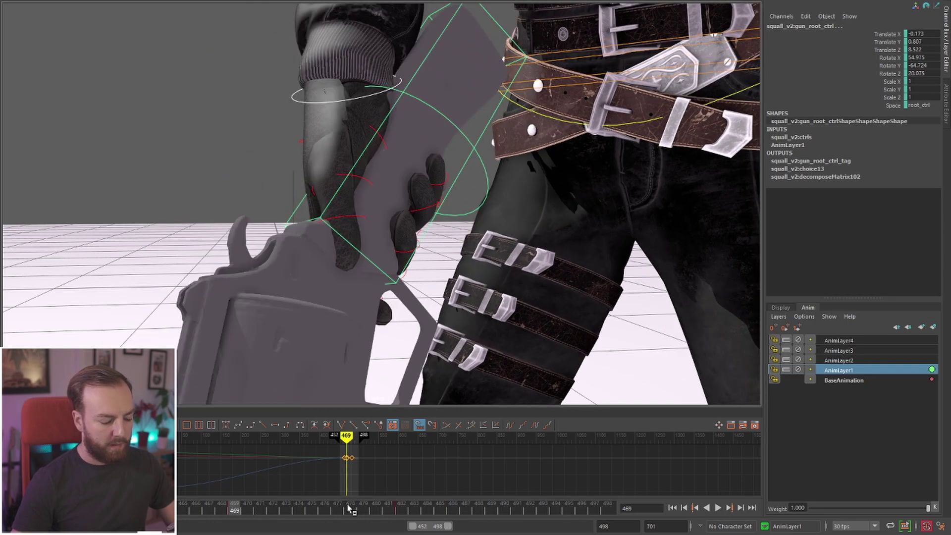
left_click_drag(415, 518, 406, 516)
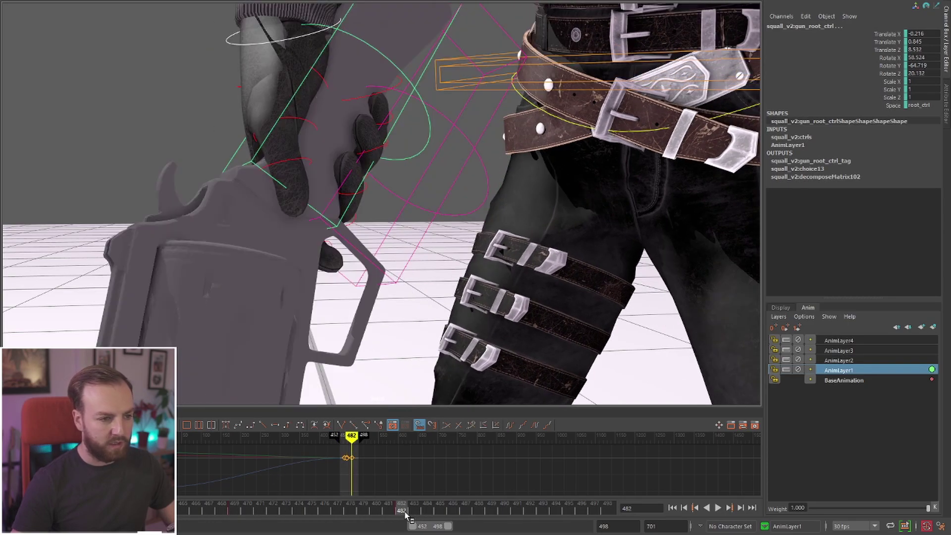
Toggle AnimLayer1's mute off and on at frame 482 and recheck its keyed poses at frames 463, 469 and 482.
left_click(798, 369)
left_click(798, 369)
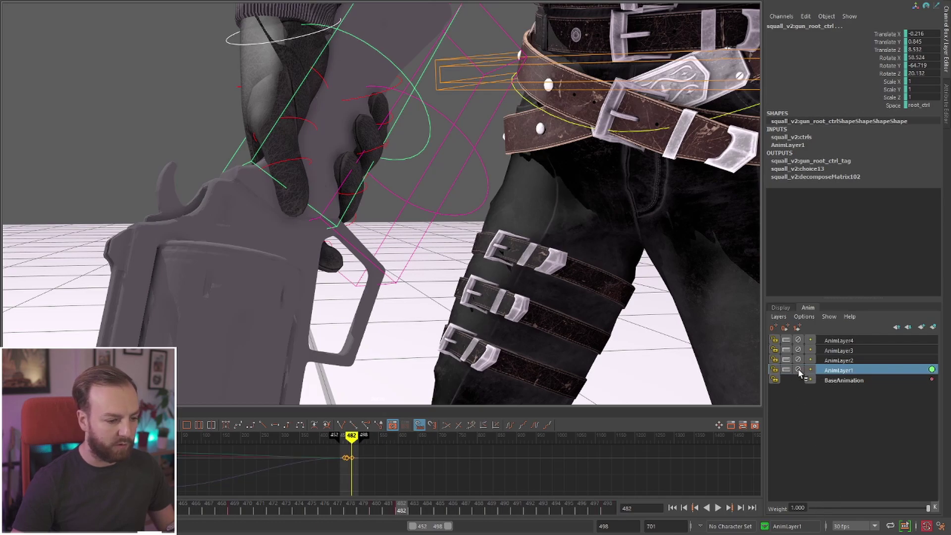
key("comma")
key("comma")
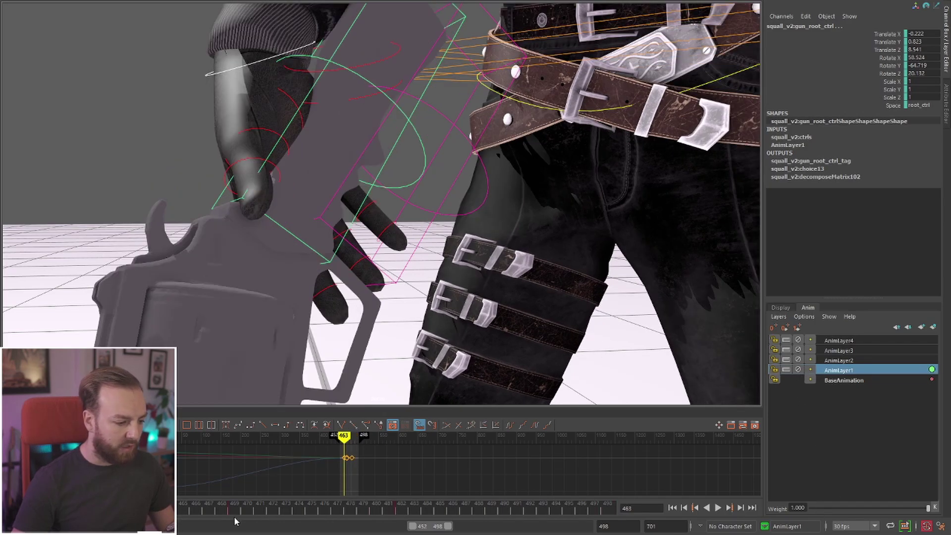
left_click(236, 515)
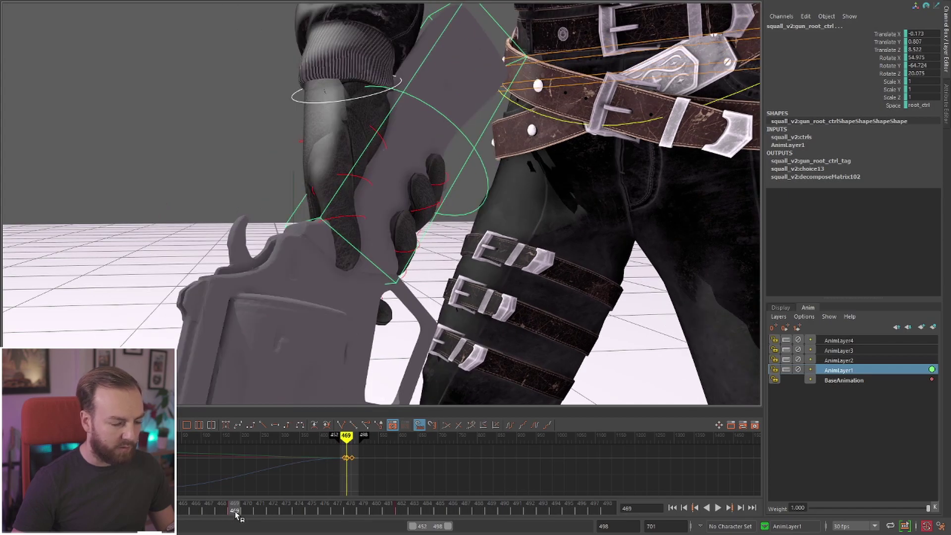
left_click(399, 513)
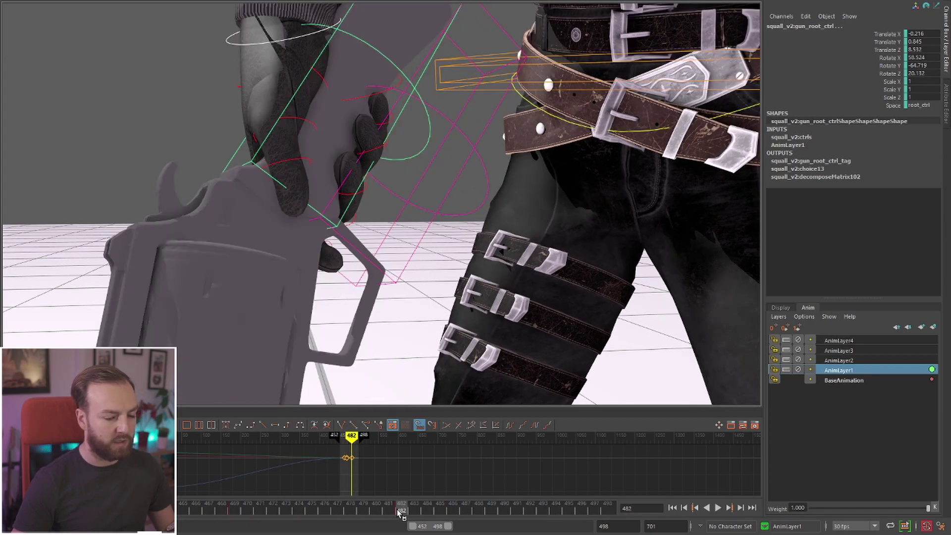
Play back the gun grab with AnimLayer1 at full weight.
key("alt+v")
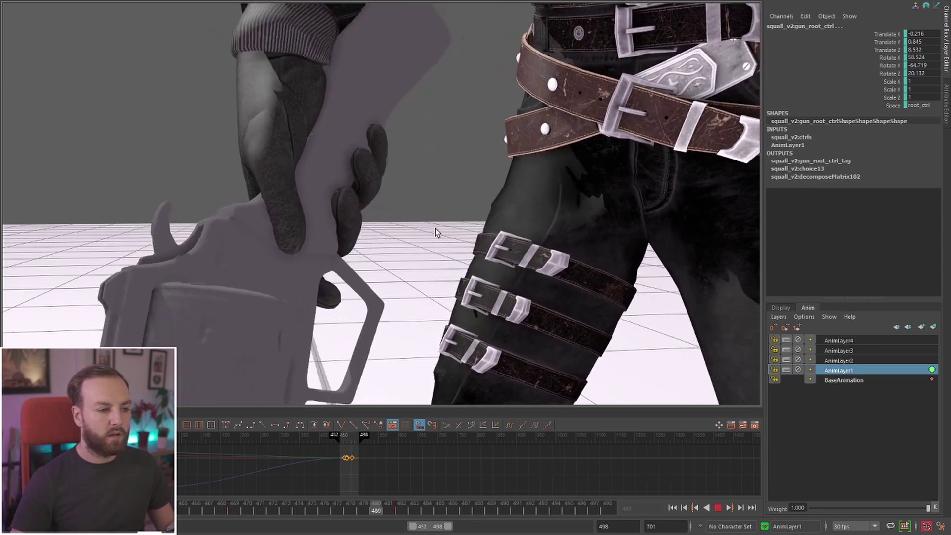
key("alt+v")
key("space")
key("space")
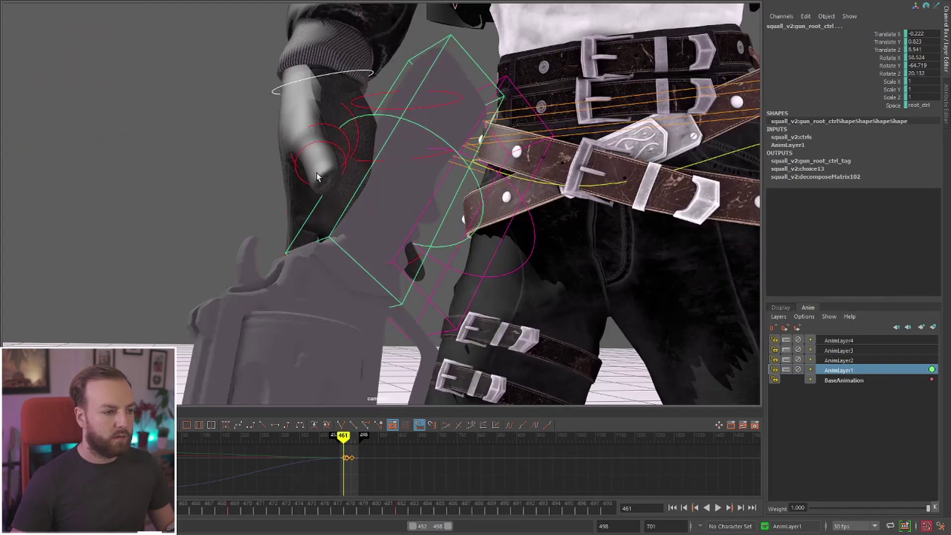
Hide the rig control curves in the viewport and replay the gun grab, stopping at frame 472.
key("alt+1")
key("alt+v")
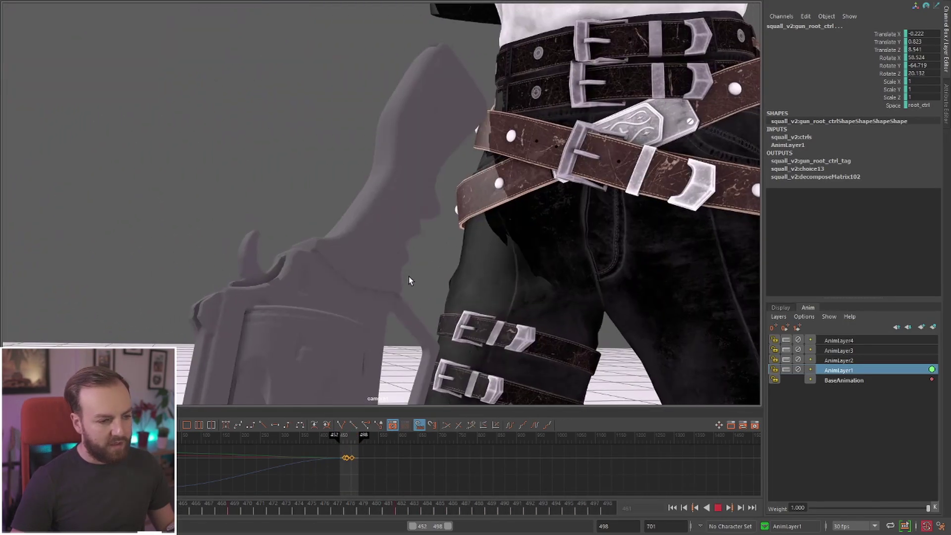
key("alt+v")
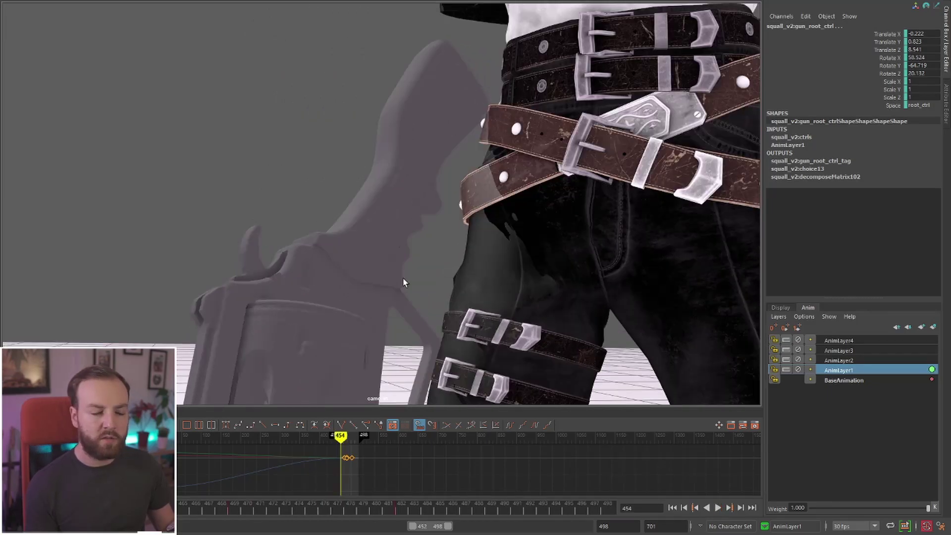
key("alt+v")
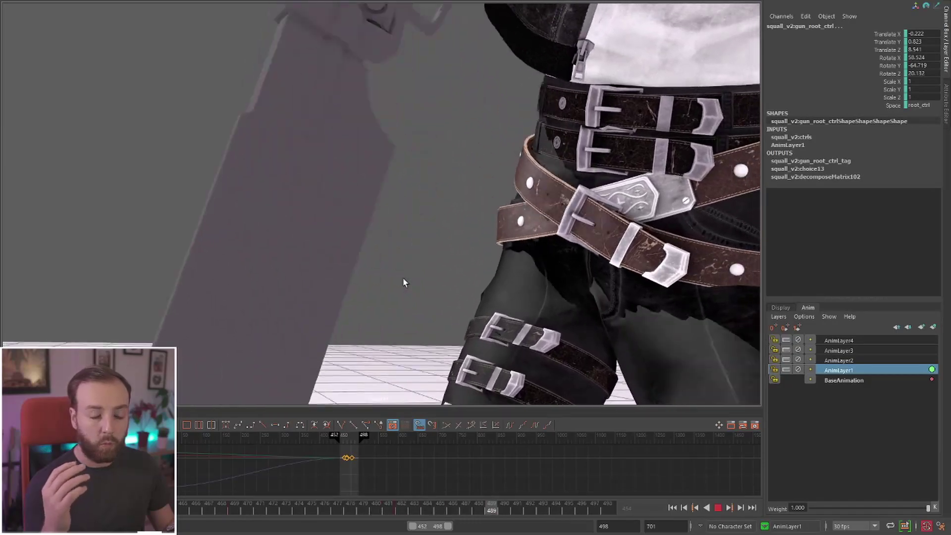
key("alt+v")
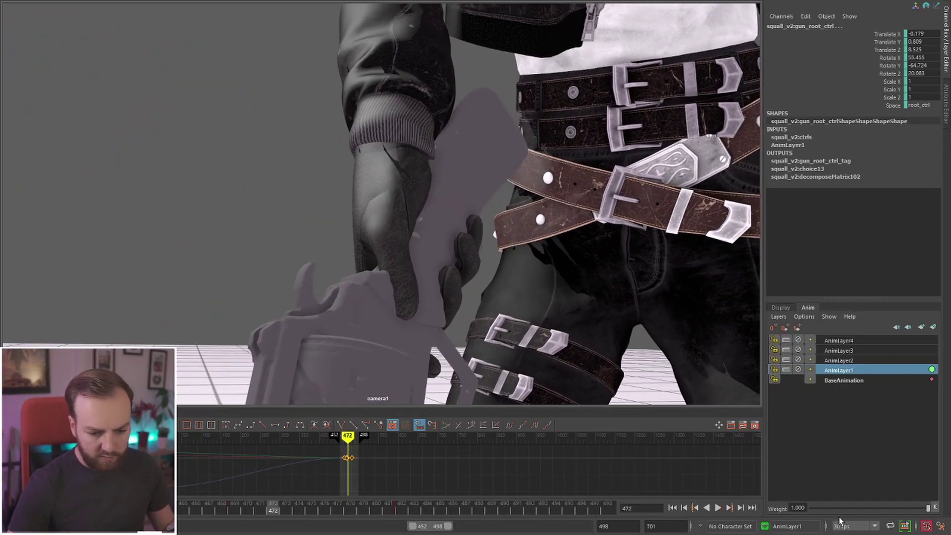
Set AnimLayer1's weight to 0.500 and preview the gun grab at that strength.
left_click_drag(903, 510, 867, 517)
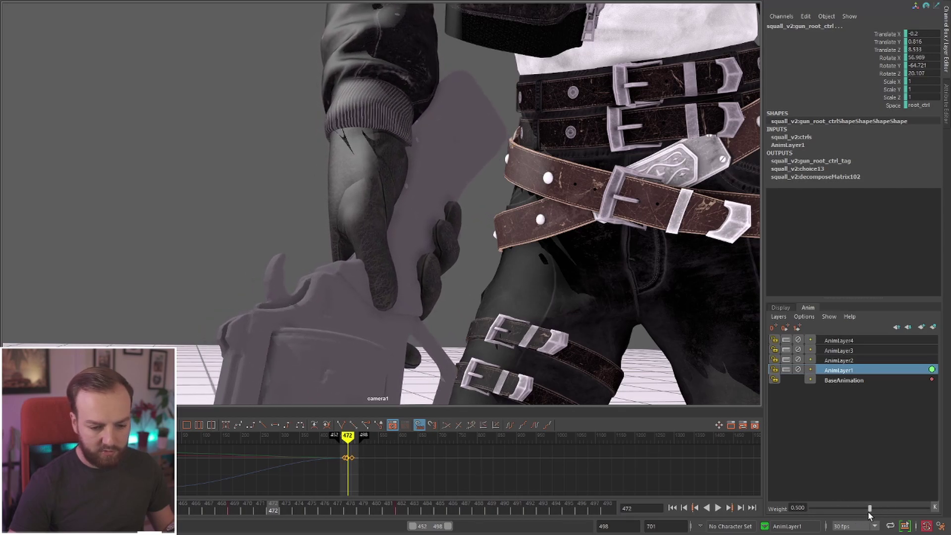
key("alt+v")
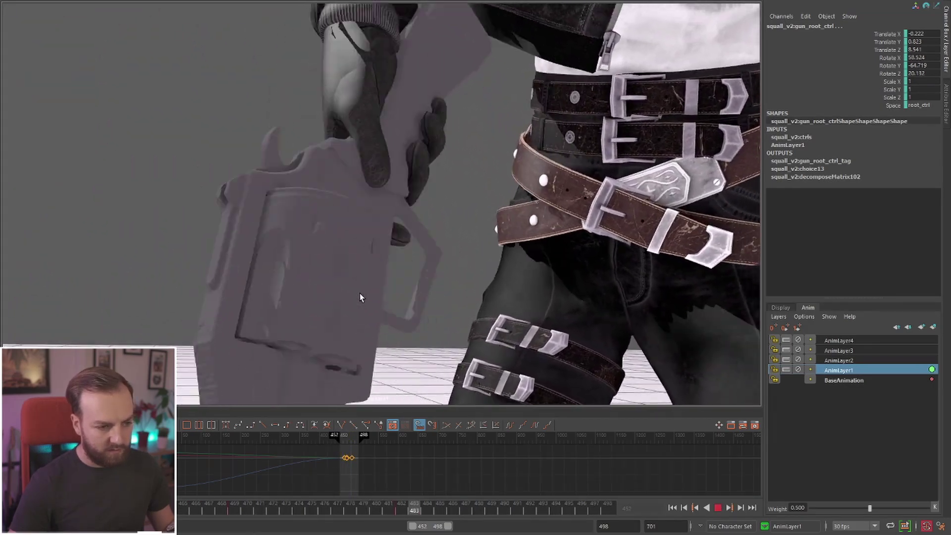
key("alt+v")
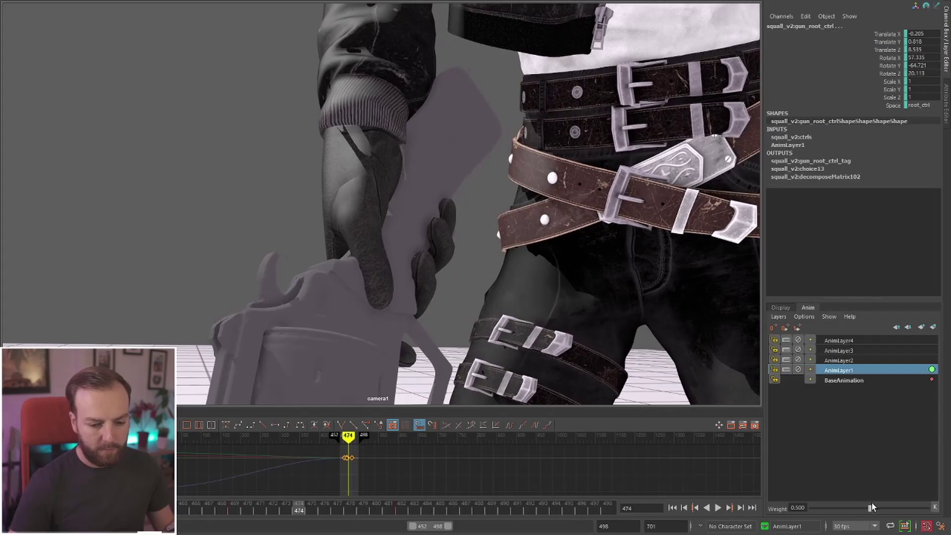
Set AnimLayer1's weight to 0.286 and play back the gun grab with the gun and arm controls deselected.
left_click_drag(870, 509, 845, 515)
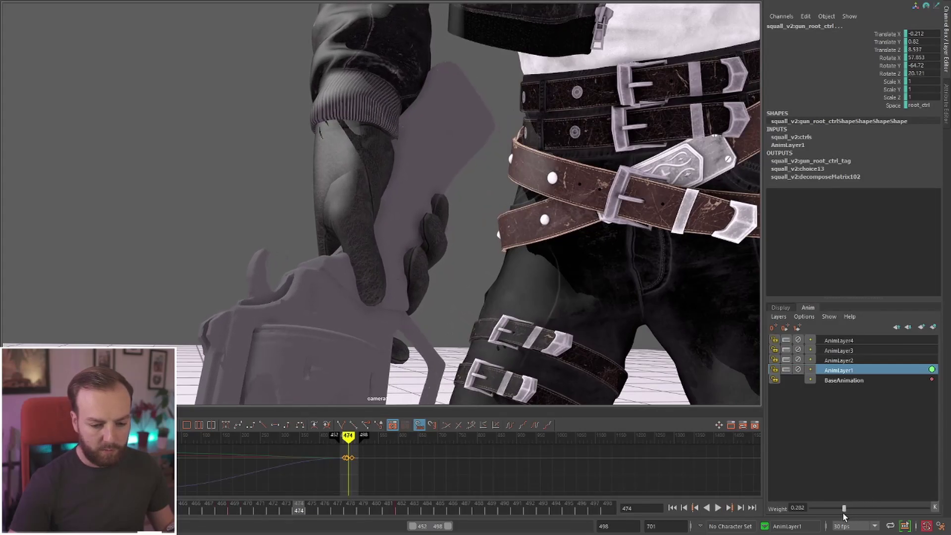
left_click(474, 292)
key("alt+v")
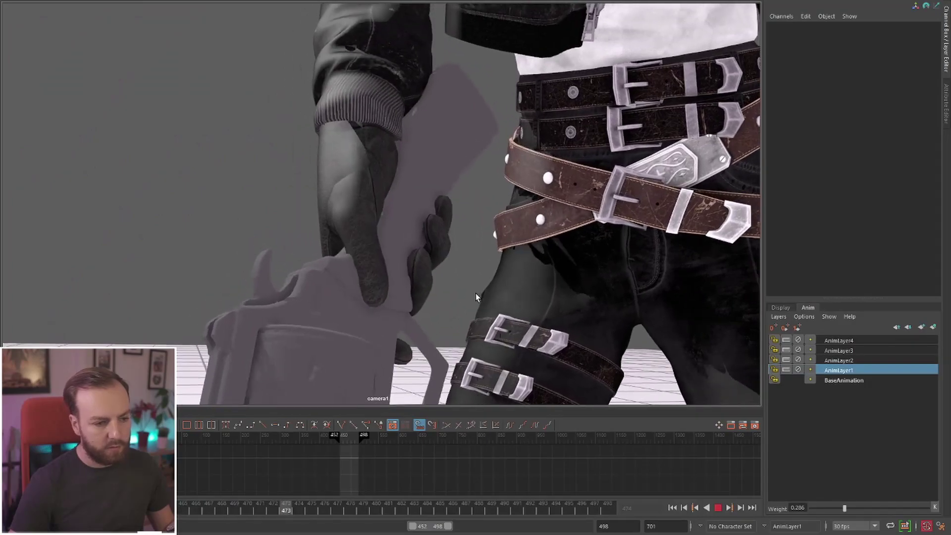
key("Escape")
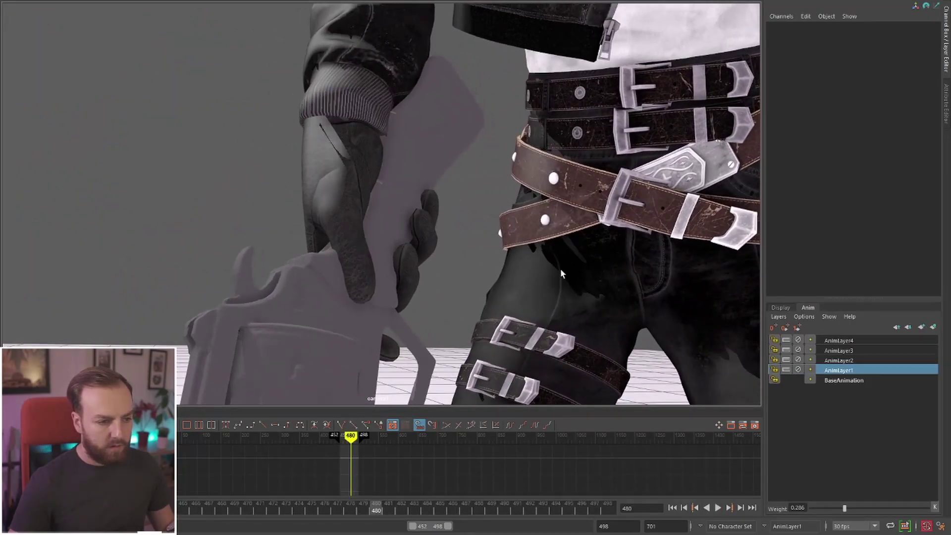
mouse_move(204, 505)
left_mouse_down()
mouse_move(123, 509)
mouse_move(194, 510)
left_mouse_up()
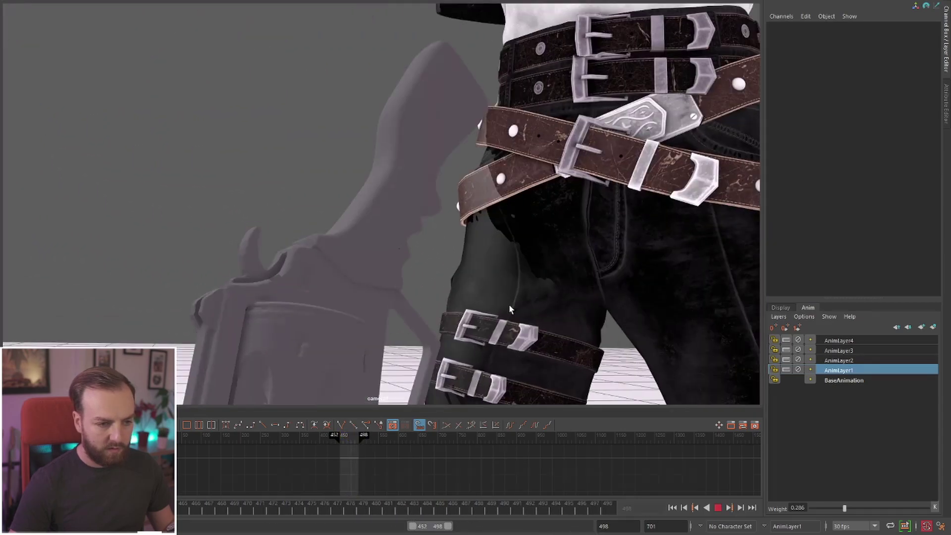
key("alt+v")
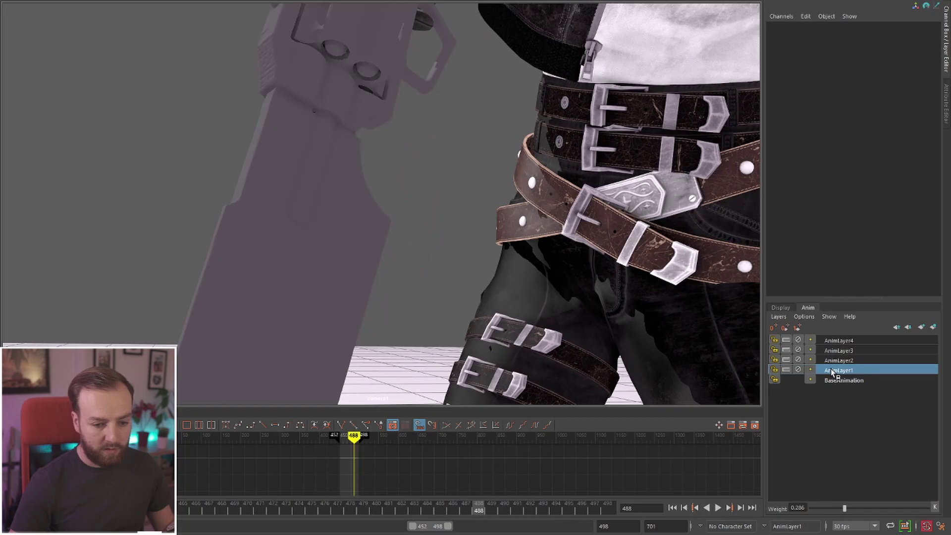